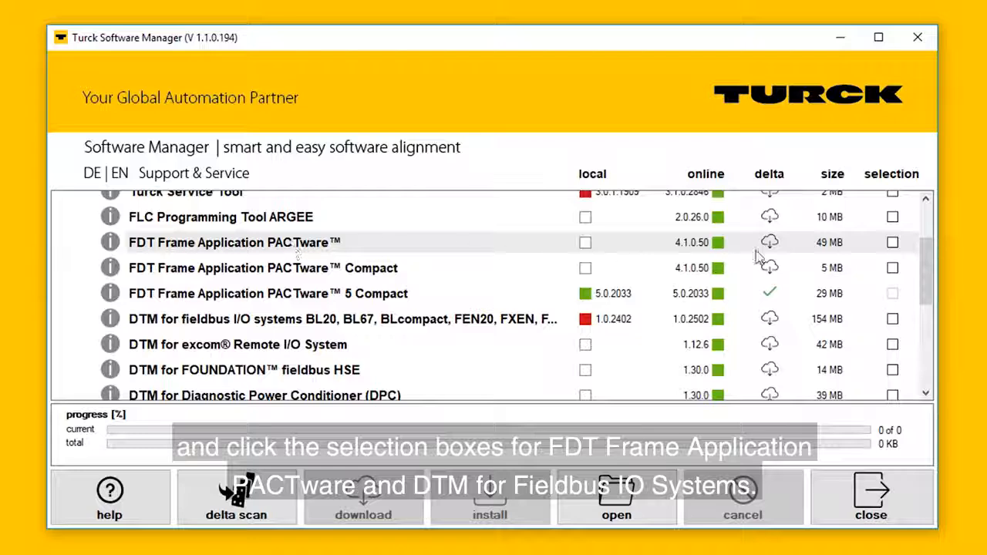
# Select FDT Frame Application PACTware and DTM for fieldbus I/O systems in the software list and download both
pyautogui.click(892, 242)
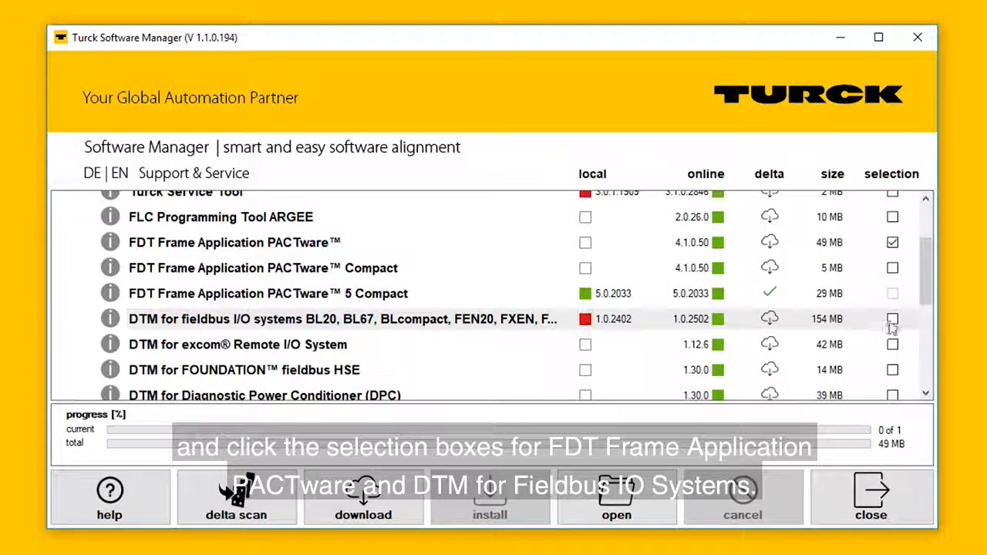
pyautogui.click(892, 319)
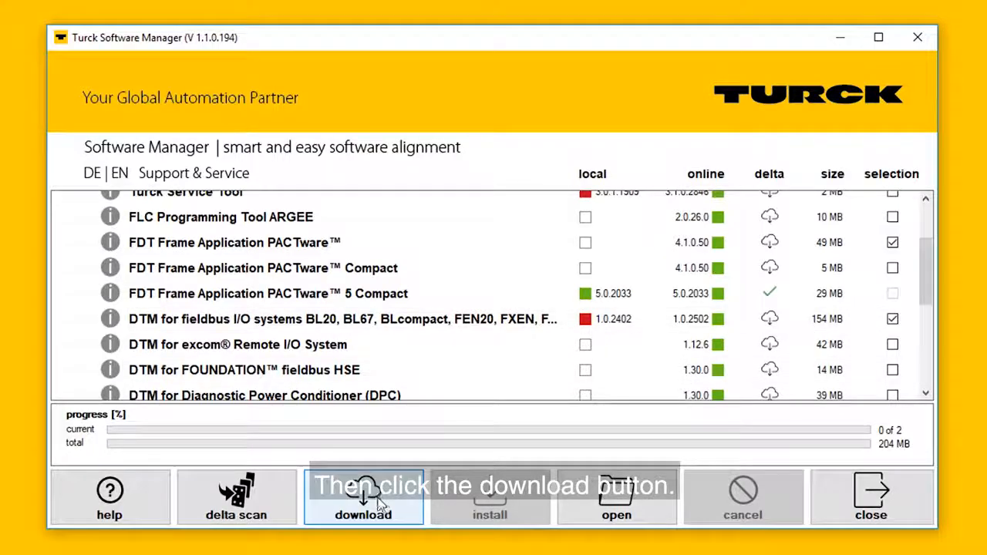
pyautogui.click(380, 503)
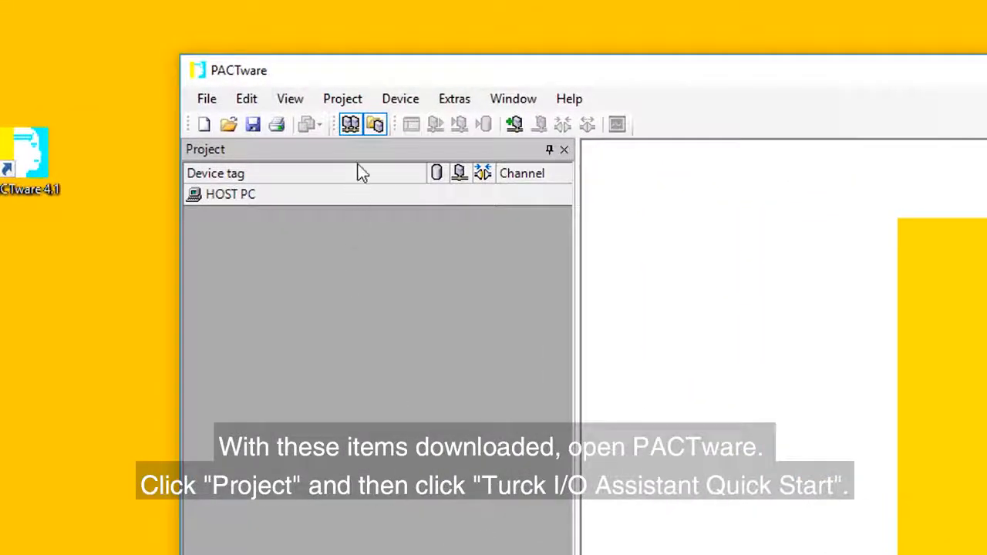
# Switch to PACTware and start the Turck I/O-ASSISTANT Quick Start with the system configured manually
pyautogui.click(344, 100)
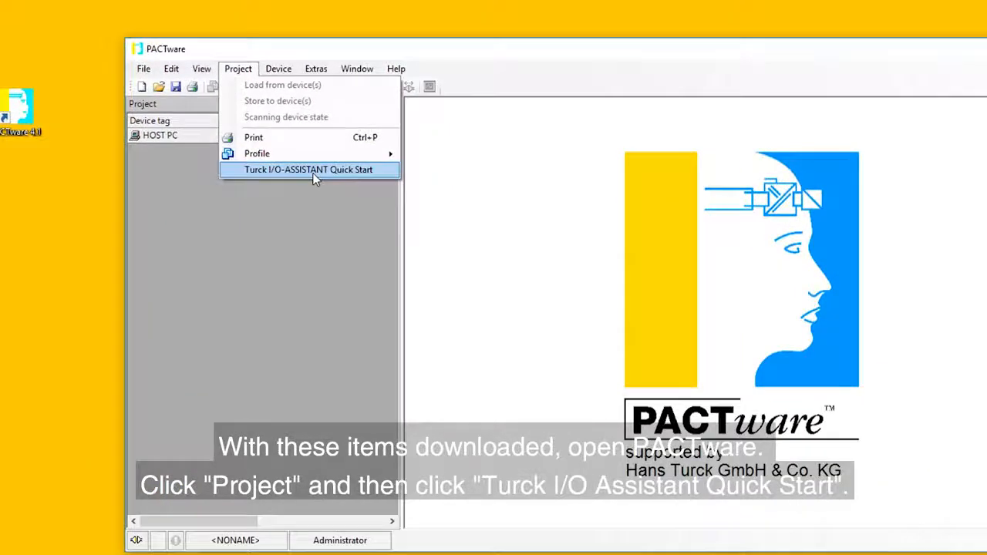
pyautogui.click(314, 171)
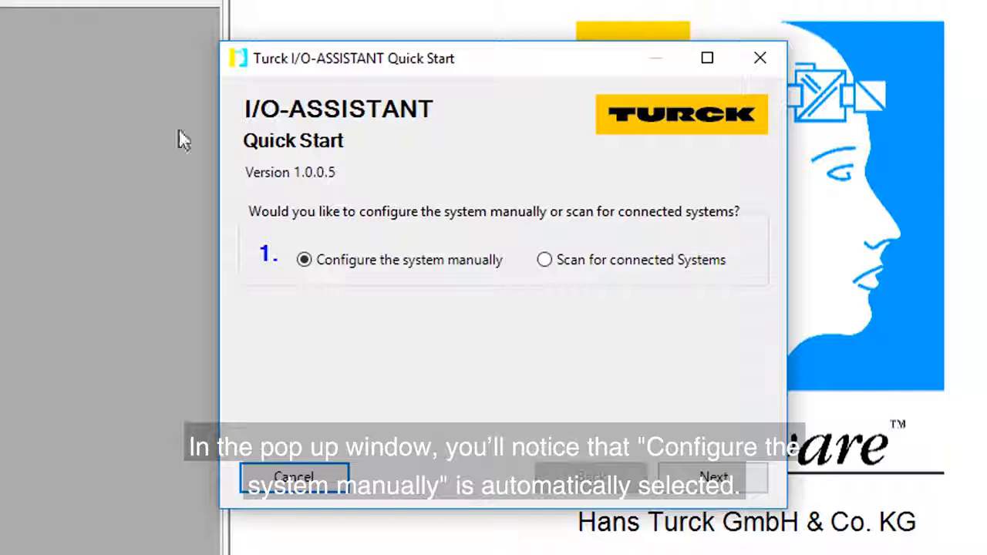
pyautogui.click(714, 477)
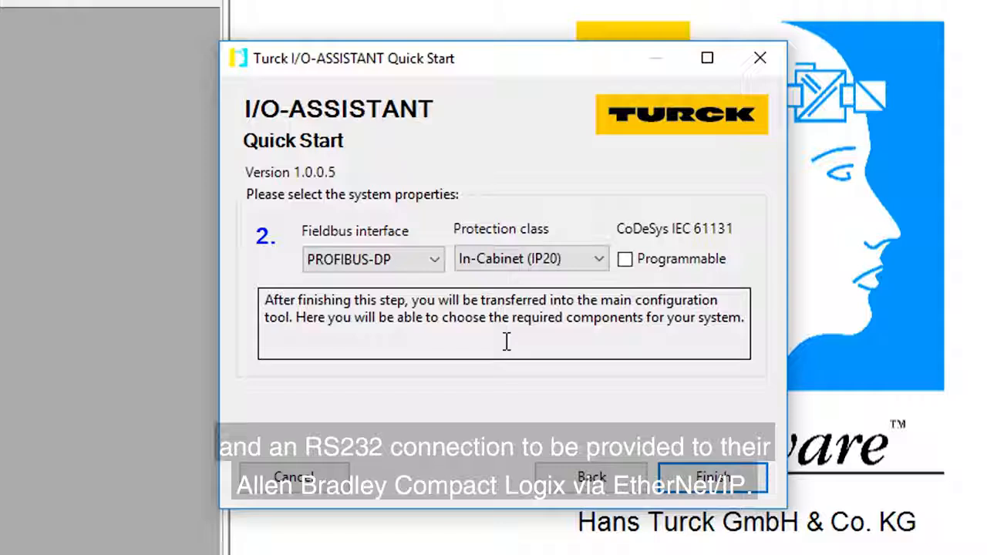
# Set the fieldbus interface to EtherNet/IP and the protection class to On-Machine (IP67), and finish the Quick Start
pyautogui.click(434, 260)
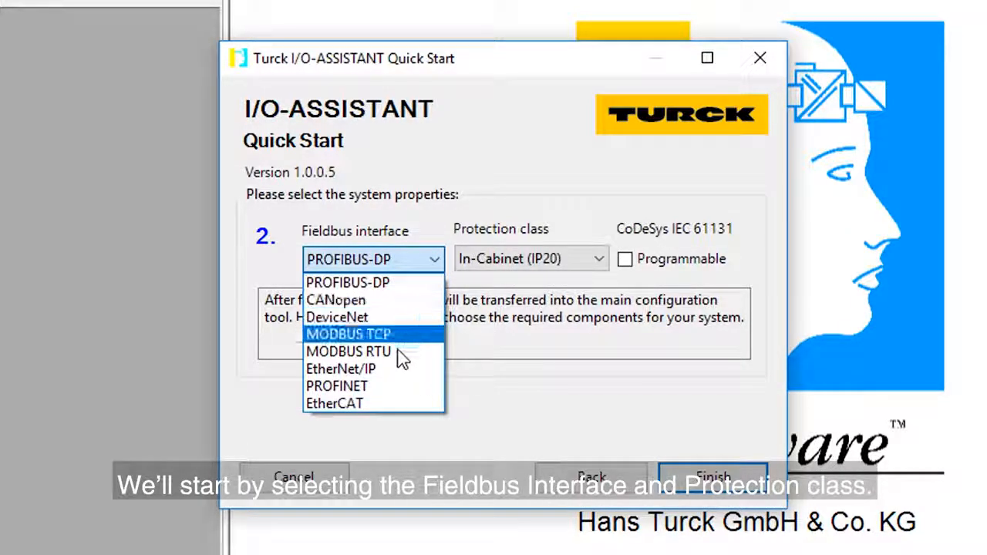
pyautogui.click(383, 373)
pyautogui.click(576, 264)
pyautogui.click(572, 300)
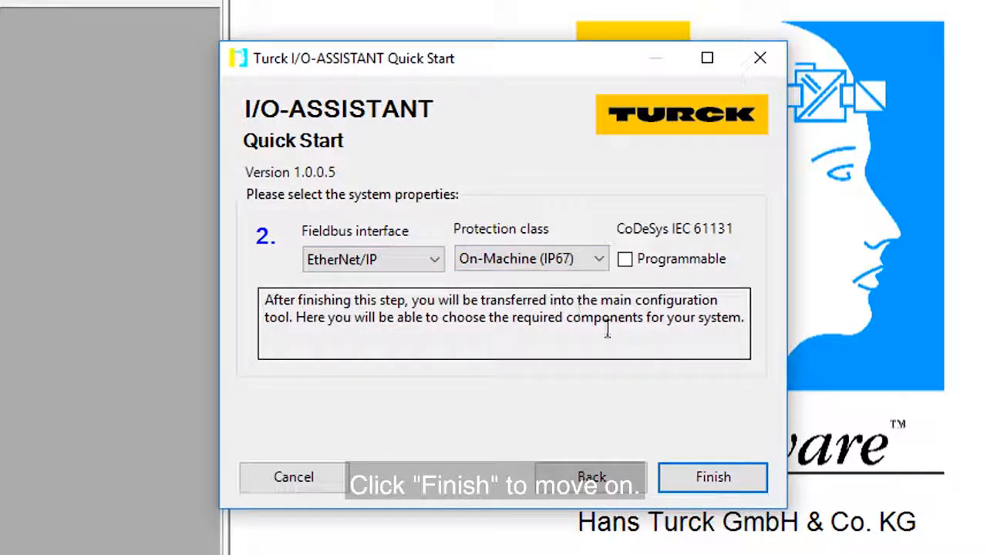
pyautogui.click(713, 478)
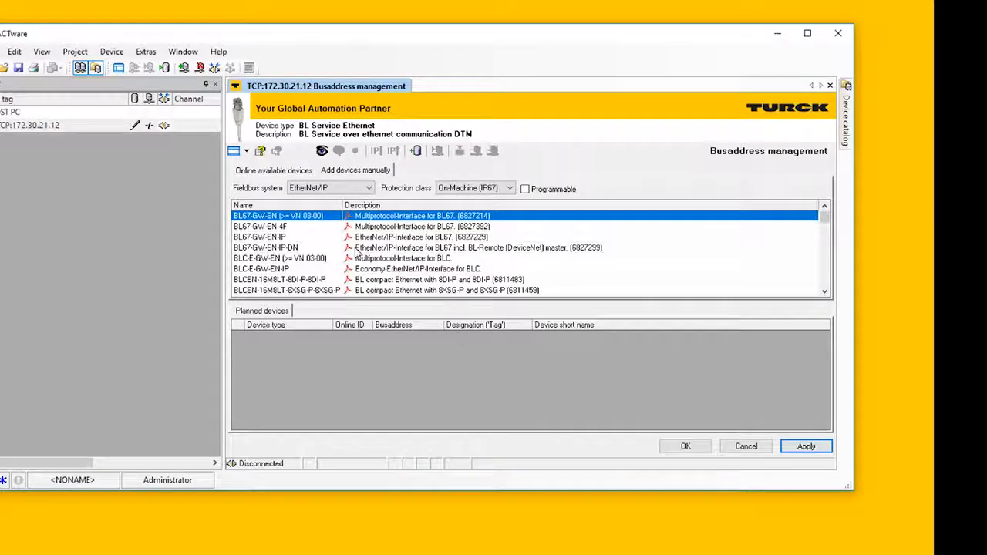
# Add the BL67-GW-EN (>= VN 03-00) multiprotocol gateway to the project and accept its proposed device data
pyautogui.scroll(-3, 353, 252)
pyautogui.scroll(-2, 351, 253)
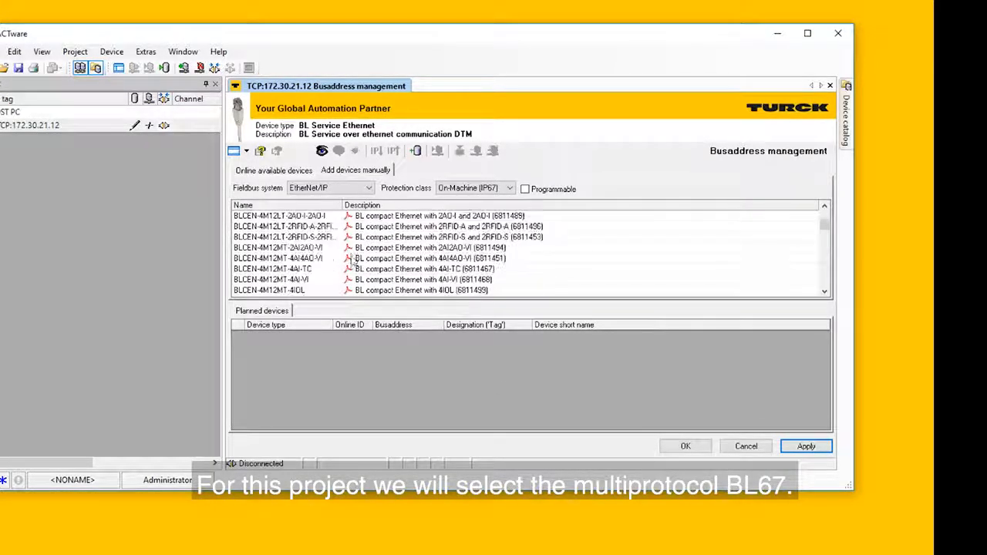
pyautogui.scroll(5, 351, 254)
pyautogui.click(254, 217)
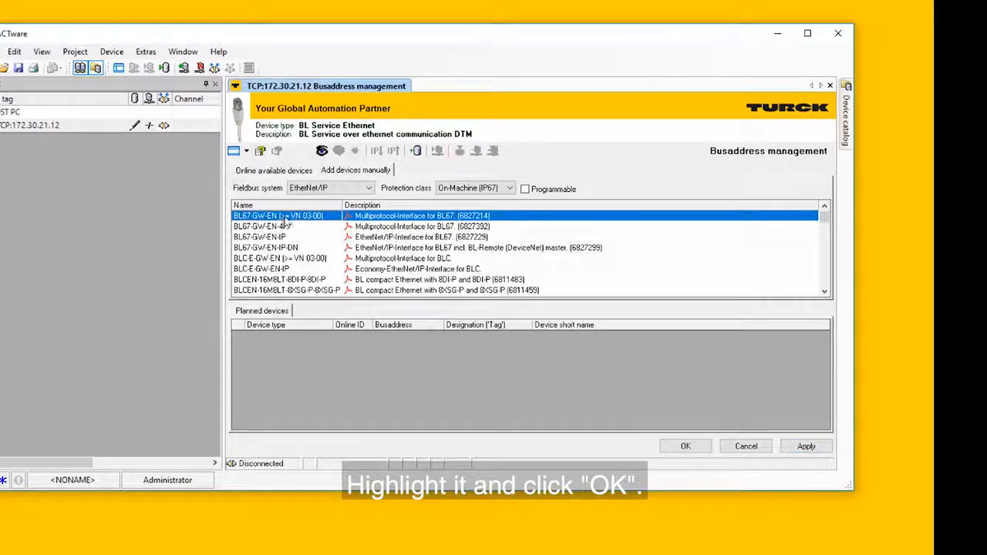
pyautogui.click(686, 447)
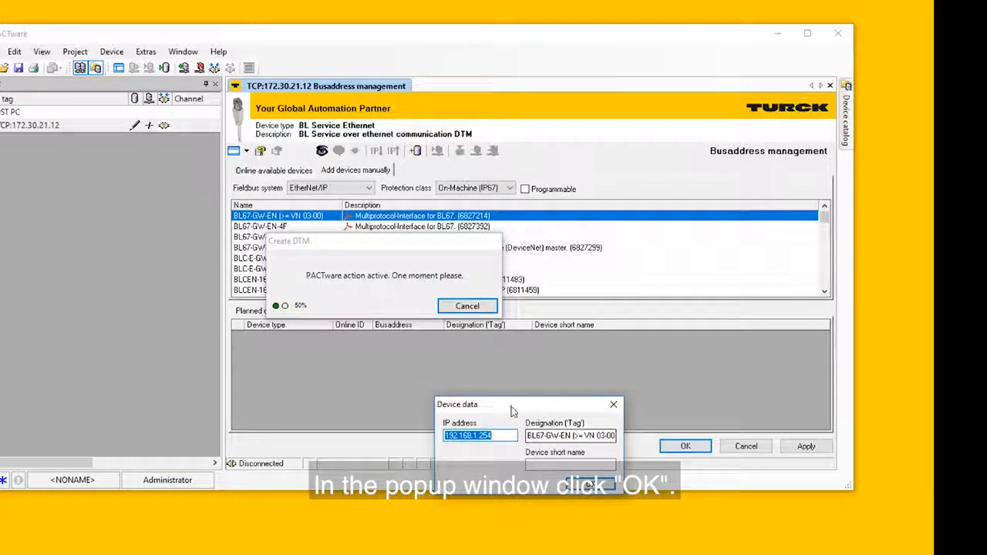
pyautogui.click(520, 339)
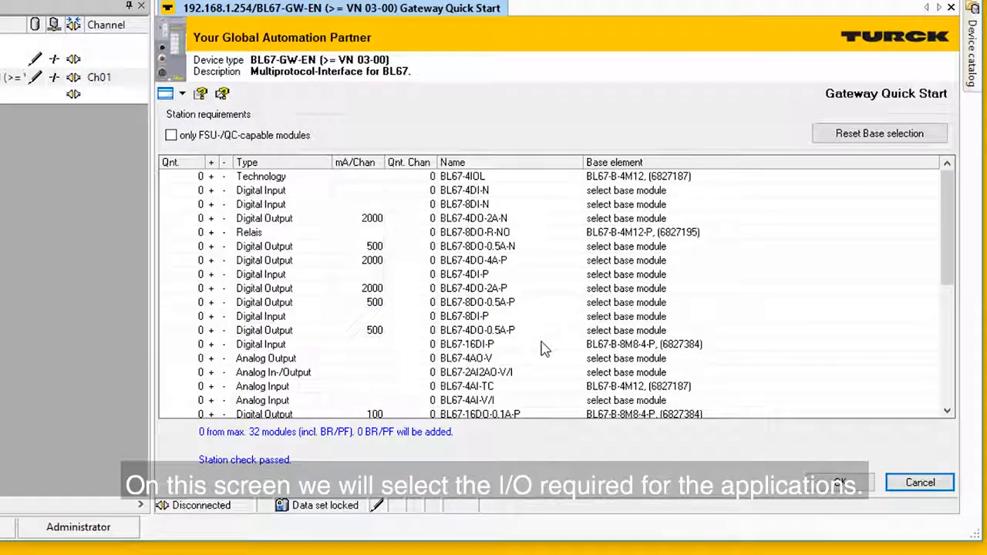
# Sort the list of available I/O modules by type
pyautogui.scroll(-1, 294, 212)
pyautogui.scroll(1, 294, 212)
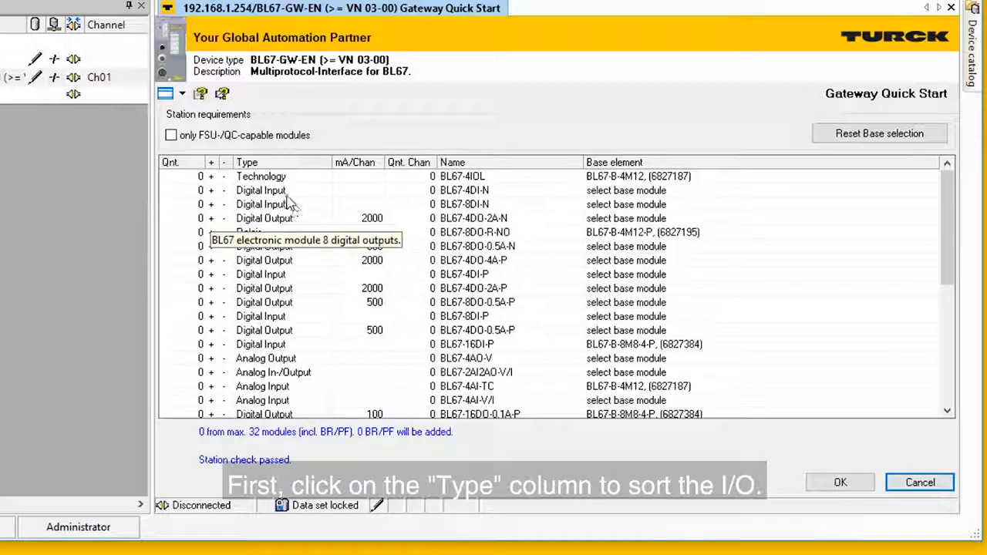
pyautogui.click(262, 164)
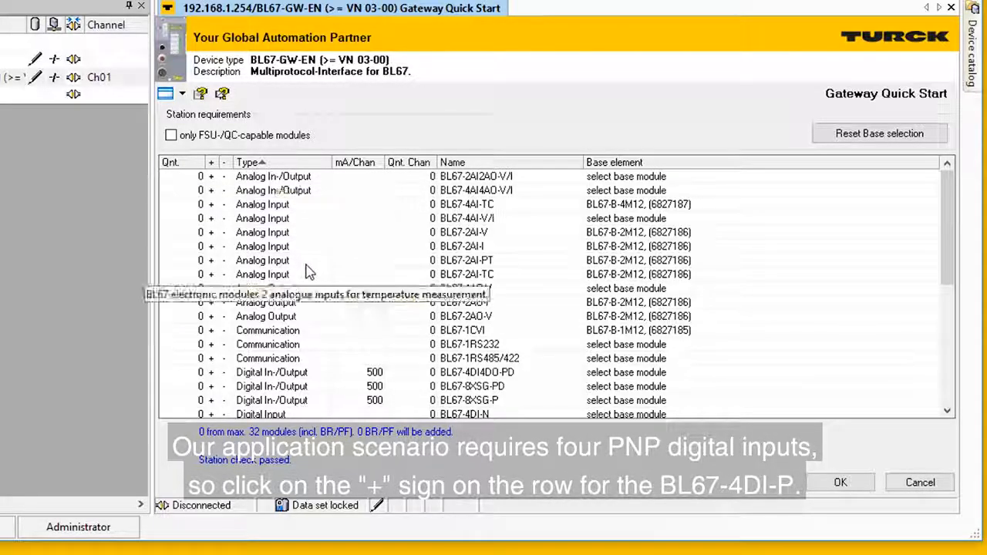
# Add one BL67-4DI-P digital input module to the station and assign it the BL67-B-4M12 base
pyautogui.scroll(-3, 254, 286)
pyautogui.click(210, 316)
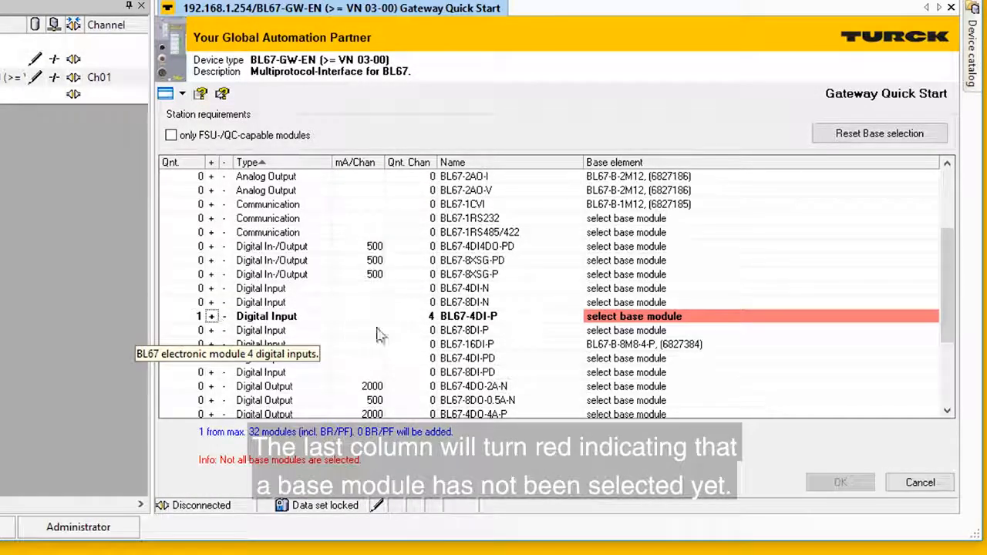
pyautogui.click(659, 323)
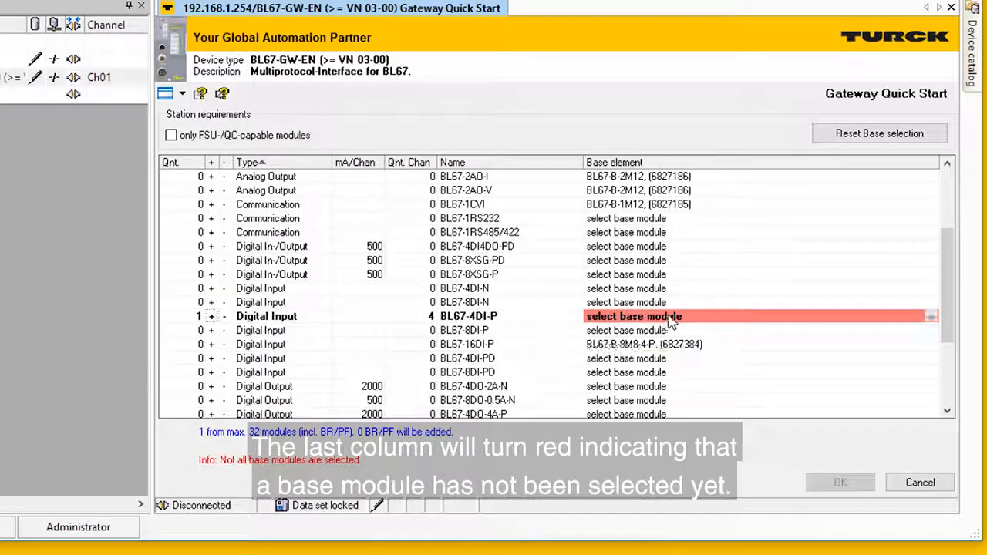
pyautogui.click(931, 322)
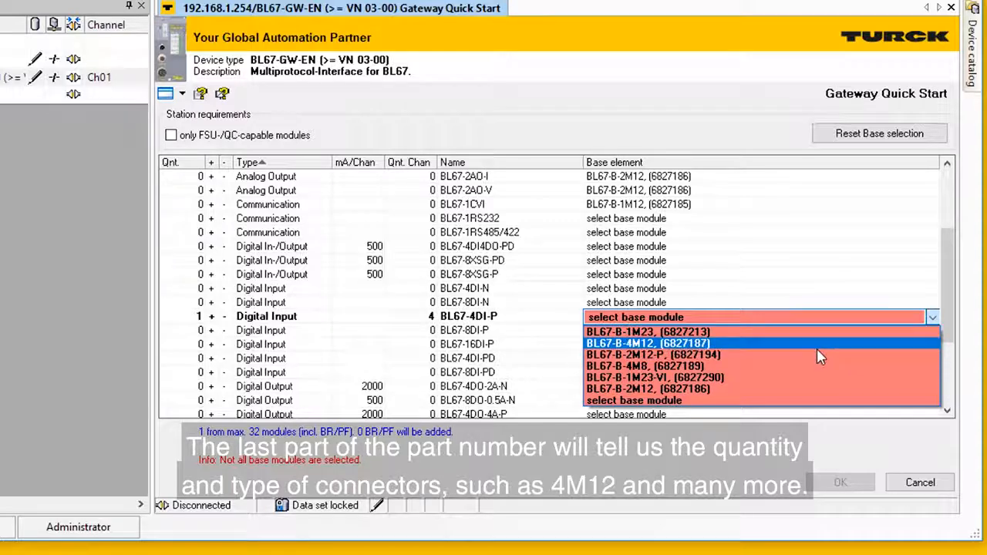
pyautogui.click(707, 343)
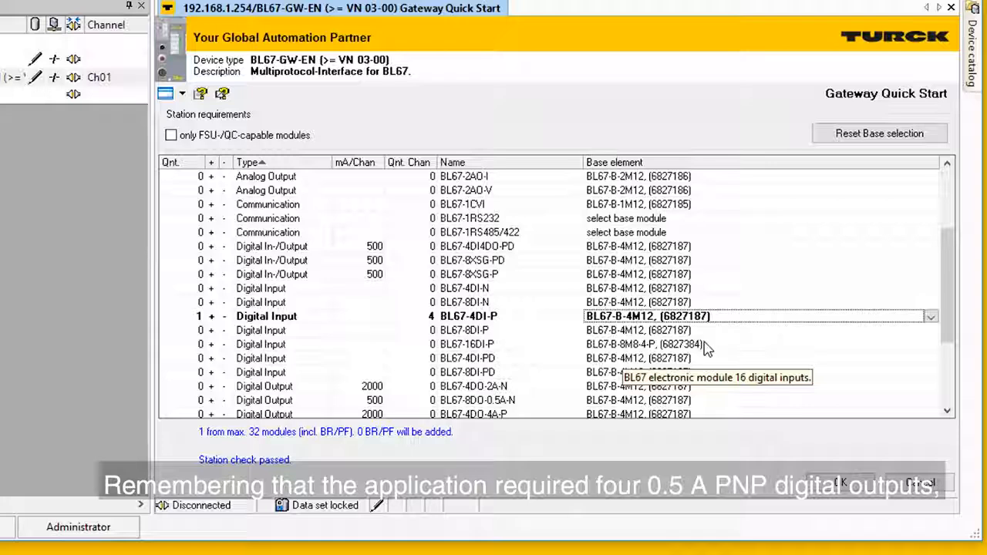
# Add one BL67-4DO-0.5A-P digital output module and one BL67-2AI-I analog input module to the station
pyautogui.scroll(-2, 462, 363)
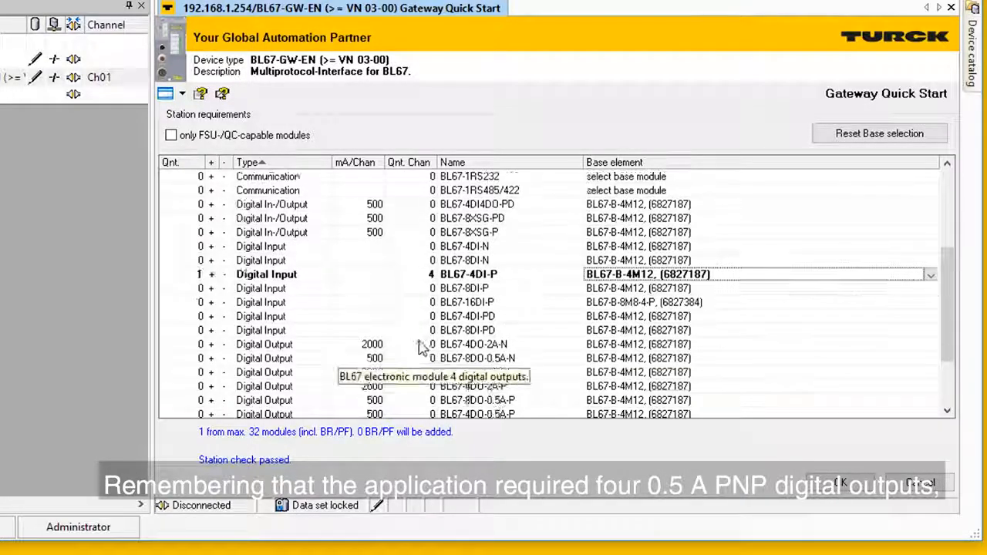
pyautogui.click(211, 372)
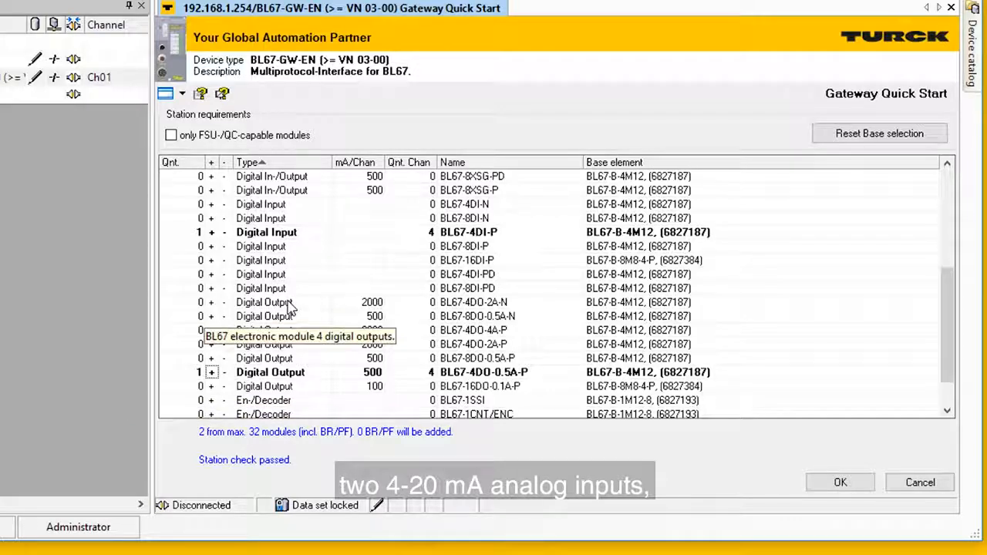
pyautogui.scroll(5, 290, 309)
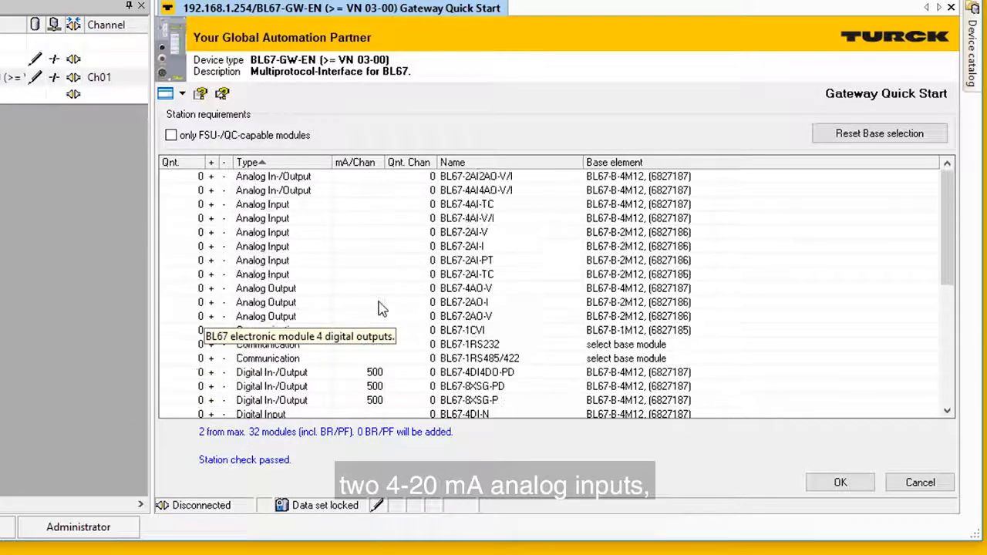
pyautogui.click(211, 247)
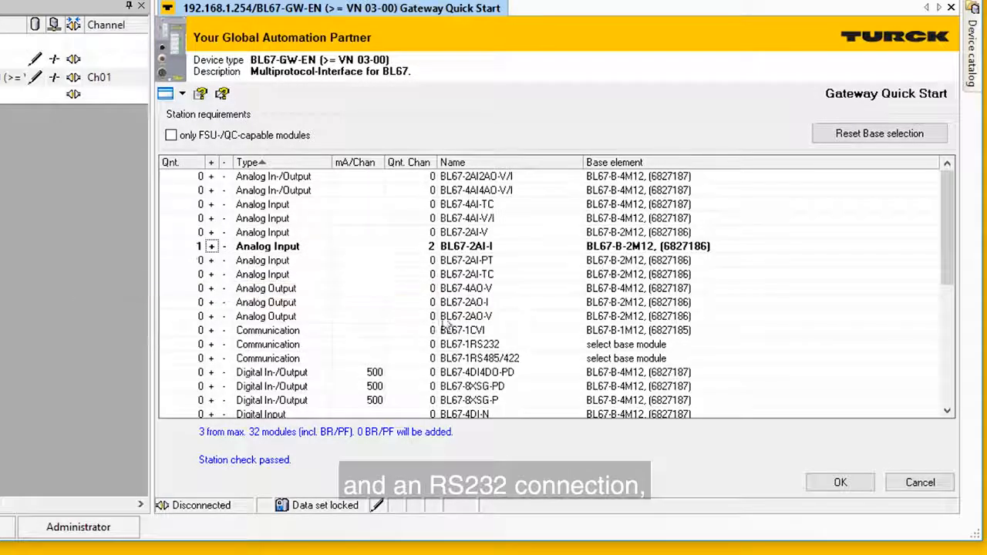
# Add one BL67-1RS232 communication module with the BL67-B-1M12 base and confirm the station configuration
pyautogui.click(212, 344)
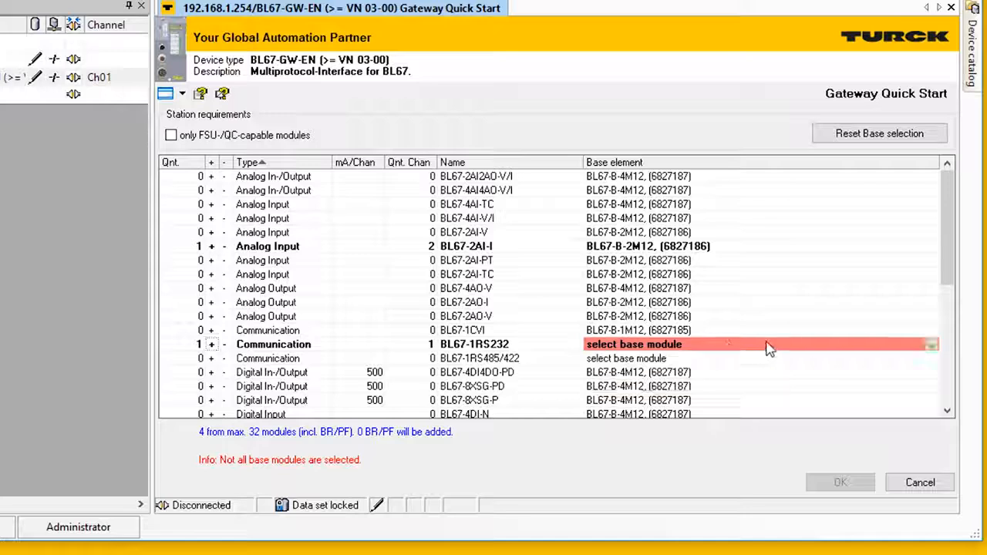
pyautogui.click(932, 346)
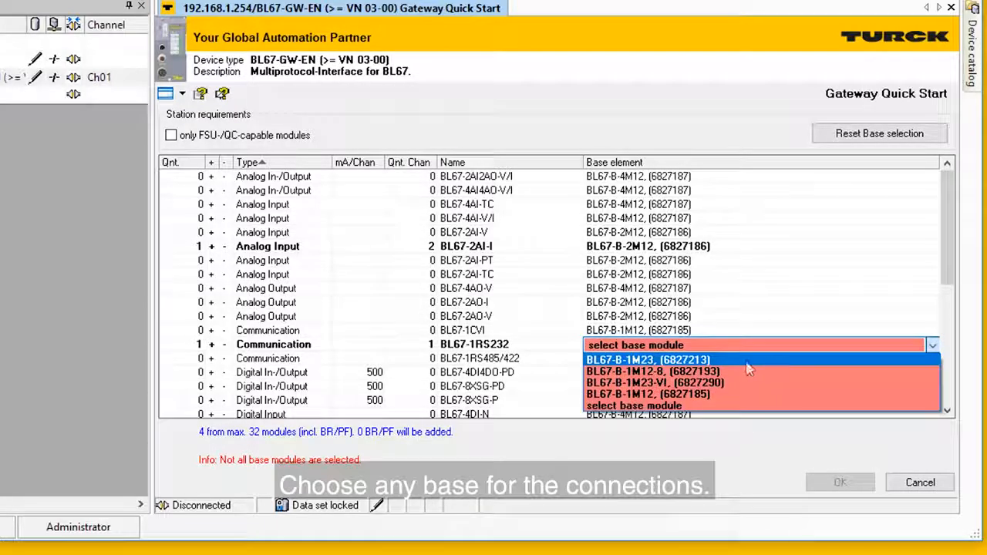
pyautogui.click(646, 394)
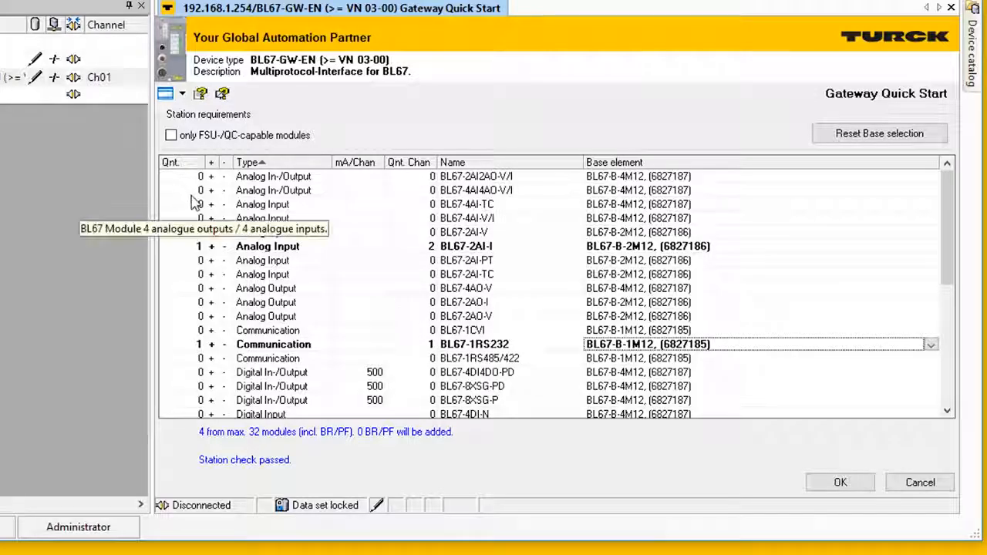
pyautogui.click(839, 483)
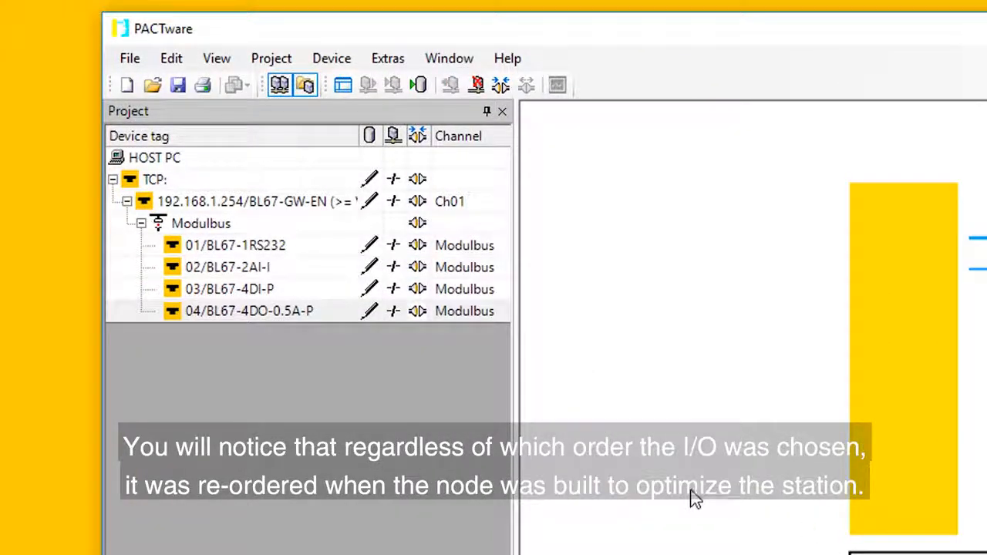
# Review the order of the I/O modules under Modulbus in the project tree
pyautogui.click(253, 247)
pyautogui.click(254, 268)
pyautogui.click(255, 290)
pyautogui.click(257, 312)
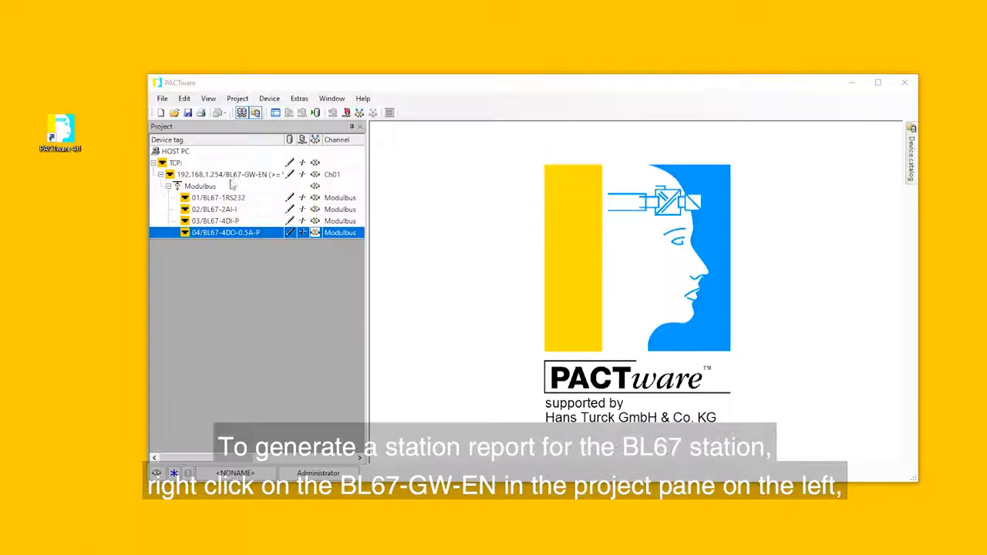
# Generate a station report with all chapters for the BL67-GW-EN gateway and view its station overview
pyautogui.rightClick(238, 175)
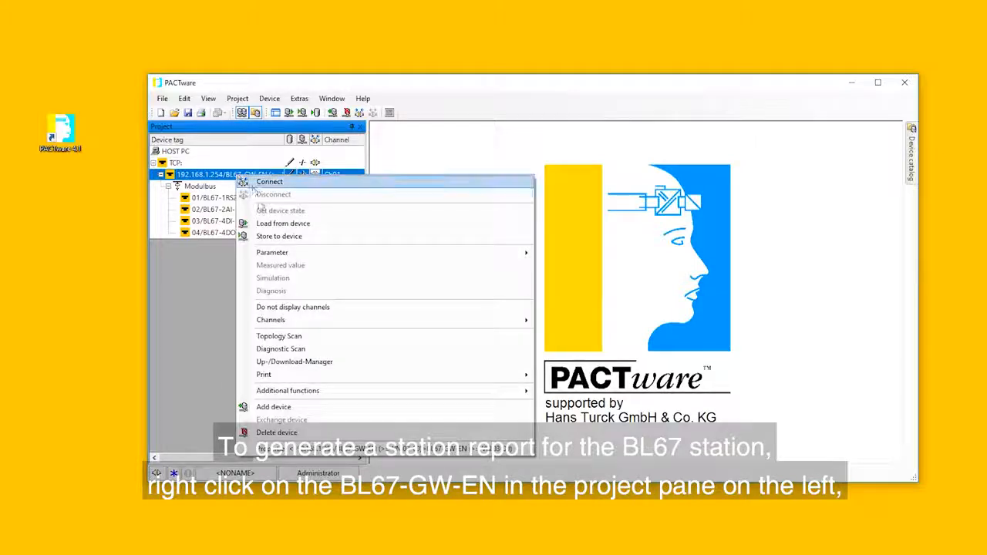
pyautogui.moveTo(330, 390)
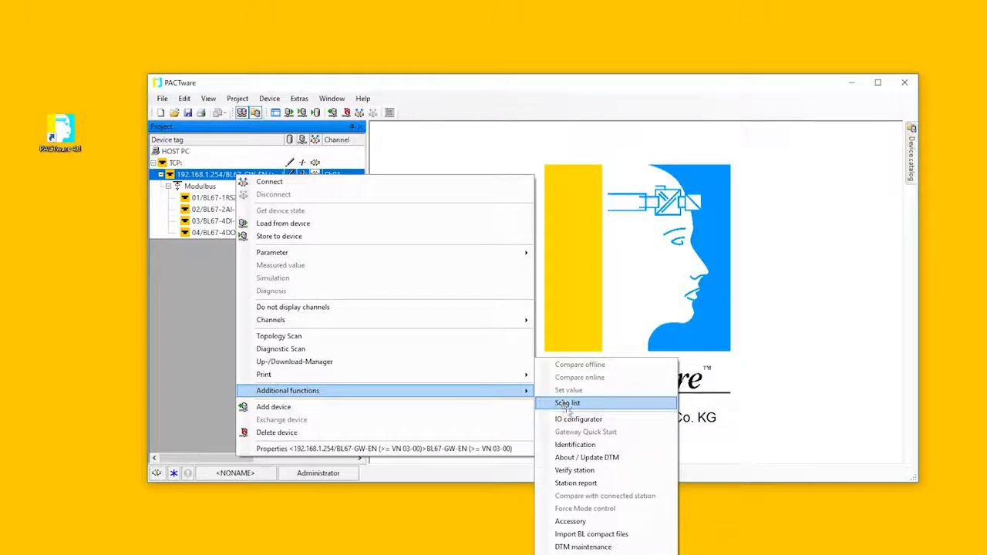
pyautogui.click(592, 483)
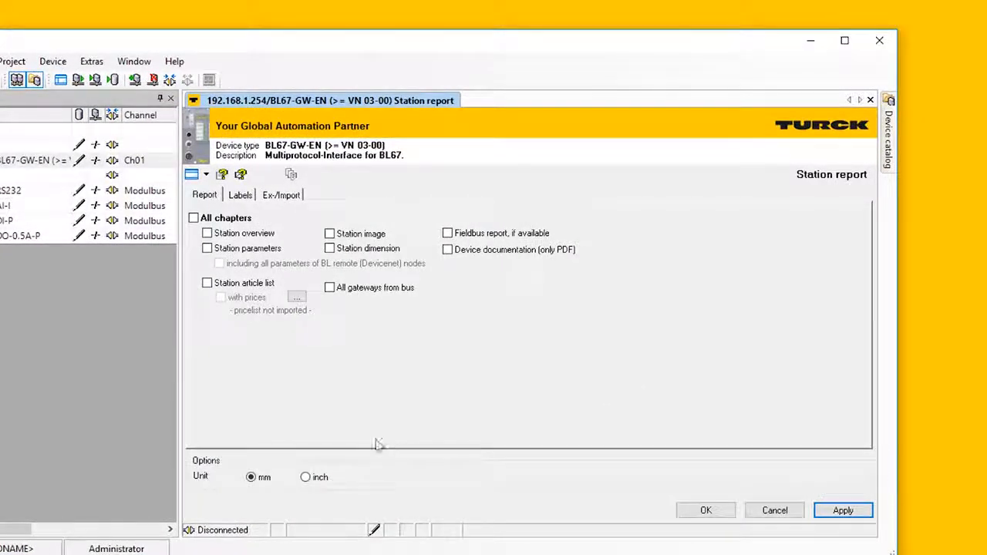
pyautogui.click(193, 219)
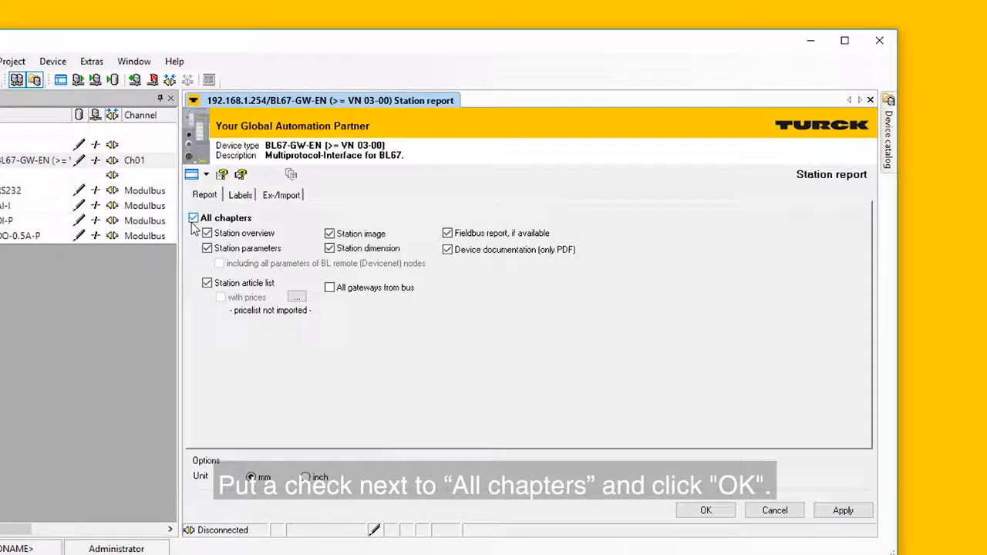
pyautogui.click(705, 512)
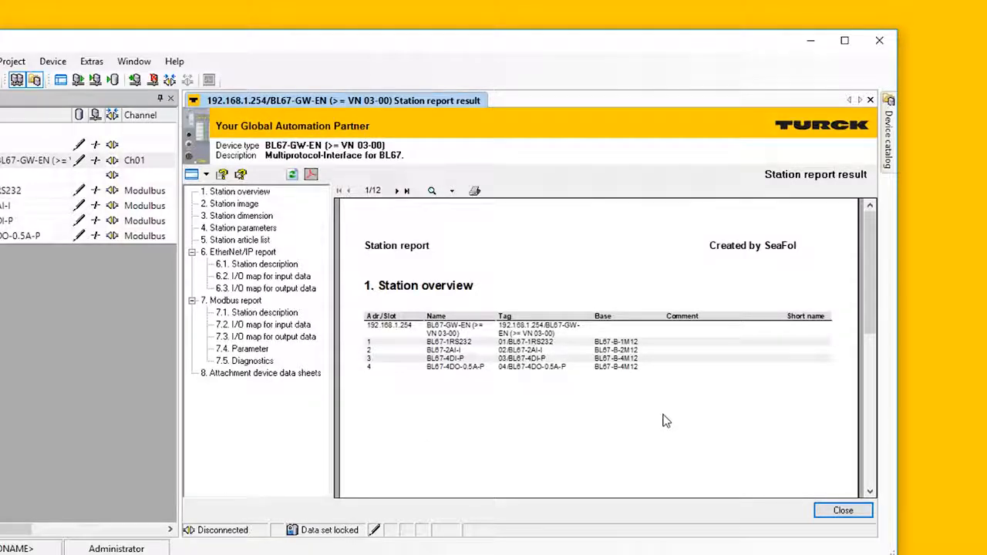
pyautogui.scroll(-2, 829, 287)
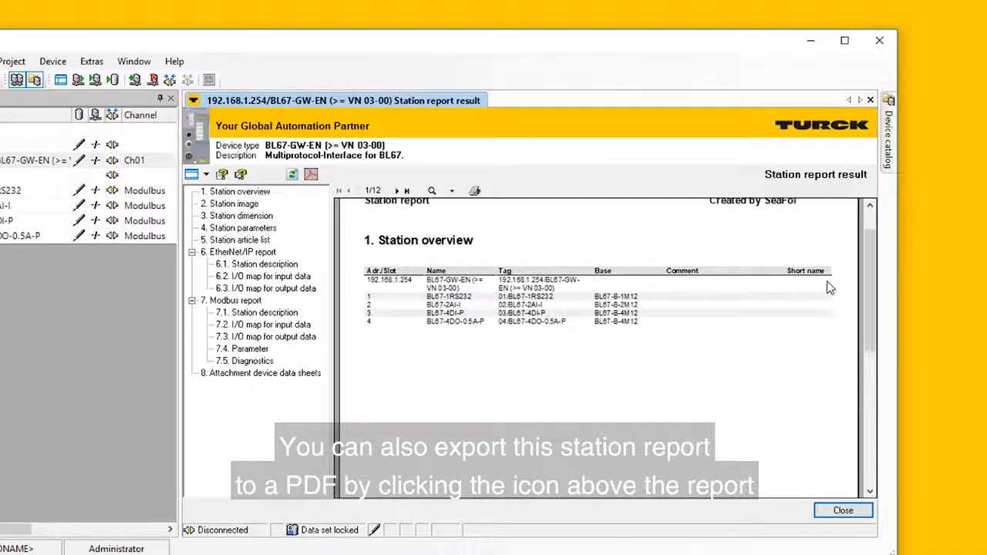
pyautogui.scroll(-2, 830, 288)
pyautogui.scroll(4, 829, 293)
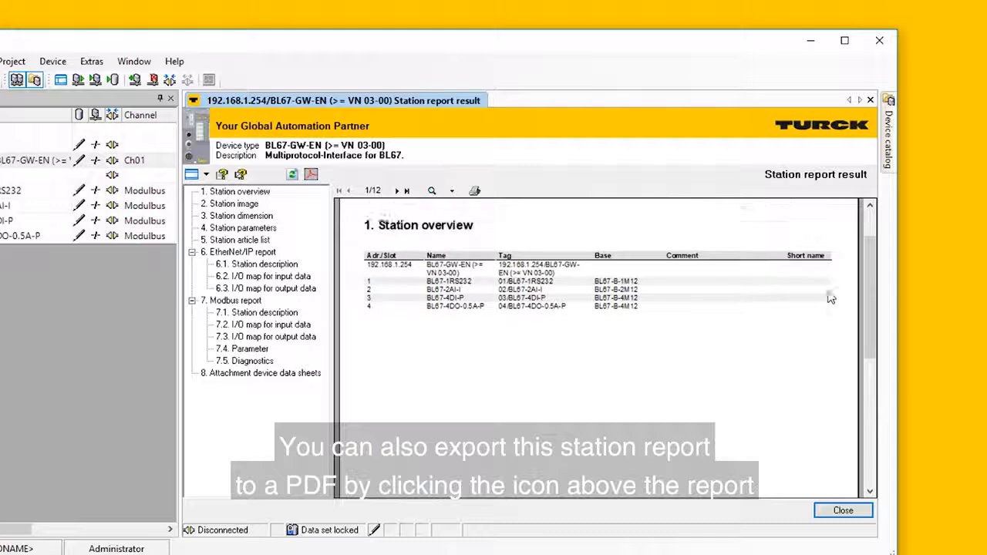
# Export the station report as an Acrobat PDF named "BL67 Station Report" to Local Disk (C:)
pyautogui.scroll(1, 733, 335)
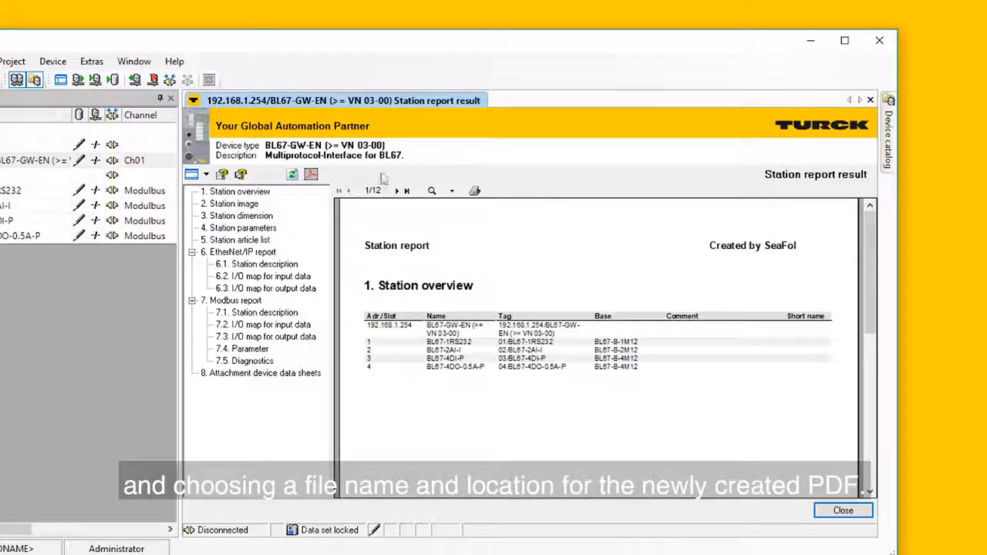
pyautogui.click(311, 176)
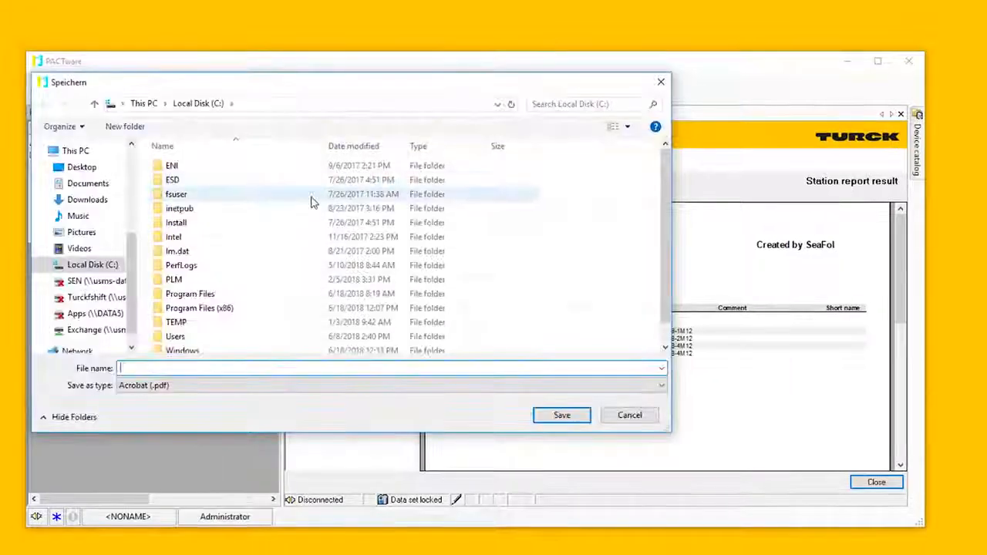
pyautogui.write('BL67 Station Report')
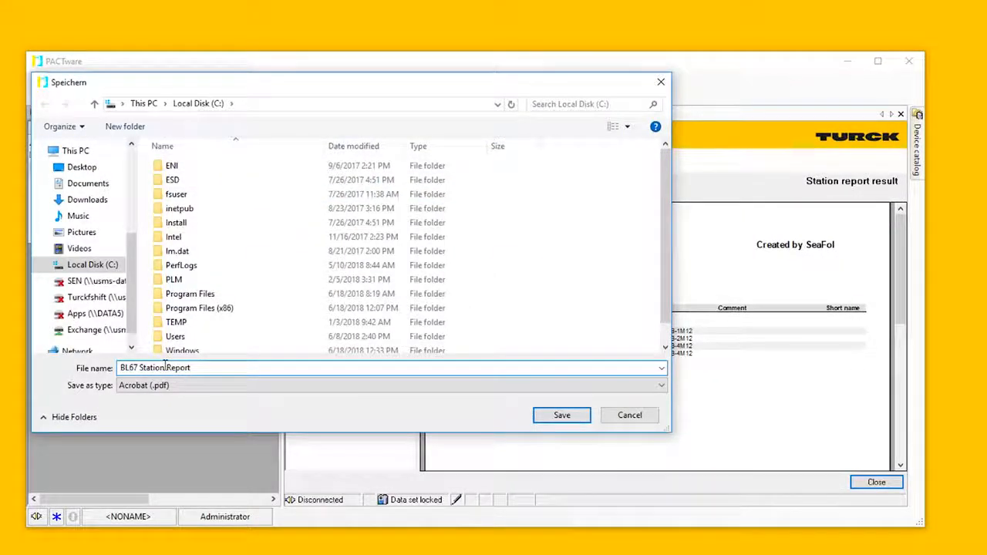
pyautogui.click(575, 418)
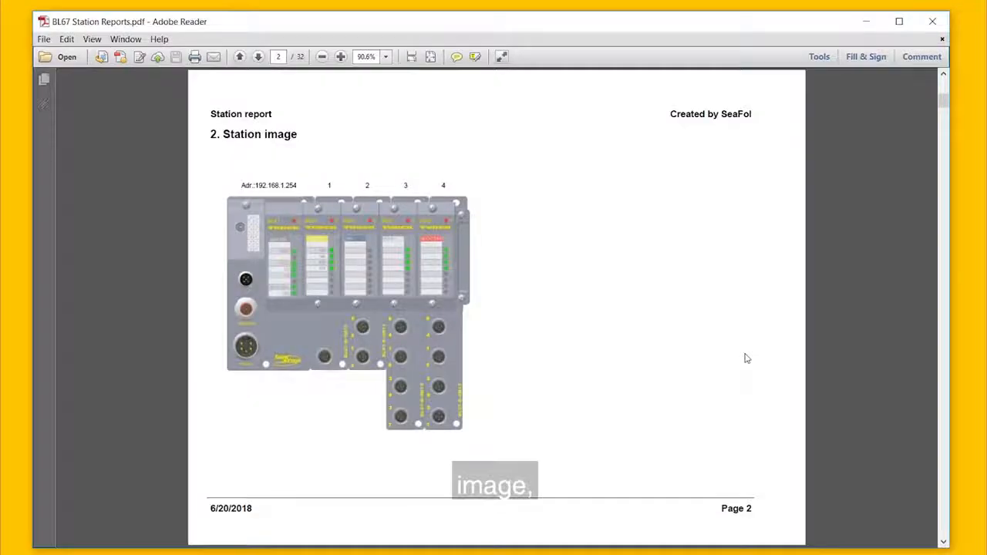
# Review the exported PDF in Adobe Reader from the station image through dimensions, parameters, article list, EtherNet/IP report and Modbus report
pyautogui.scroll(-1, 746, 358)
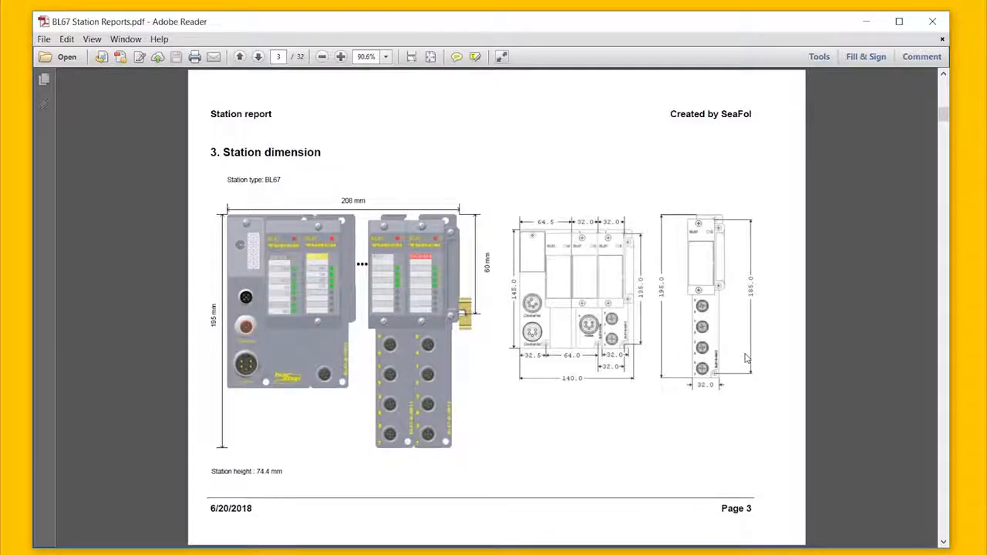
pyautogui.scroll(-1, 745, 356)
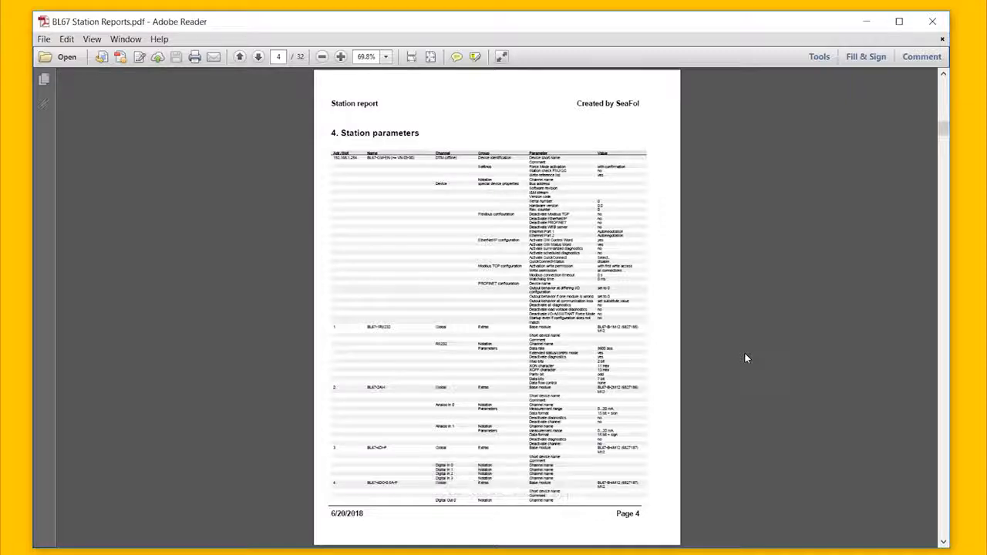
pyautogui.scroll(-1, 745, 358)
pyautogui.scroll(-1, 744, 358)
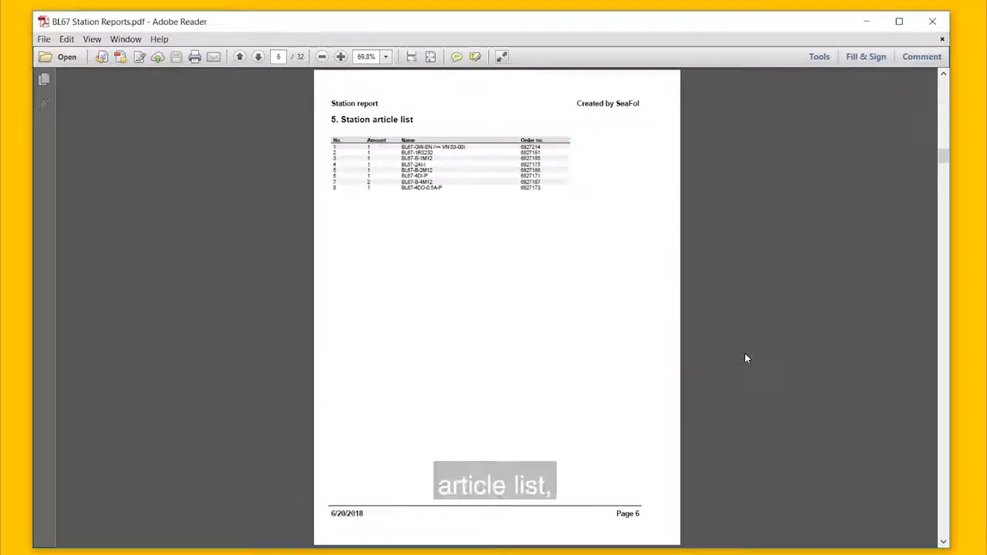
pyautogui.scroll(-1, 745, 355)
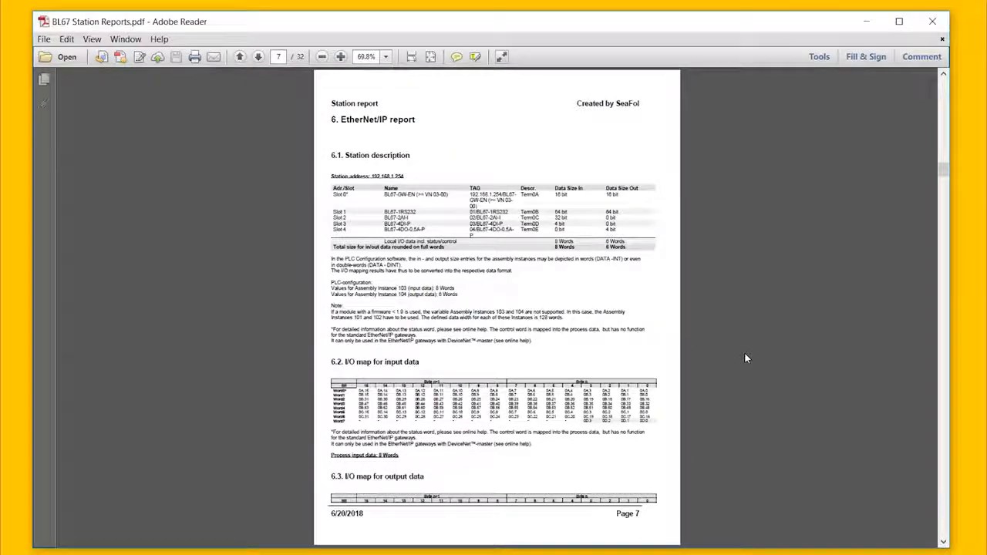
pyautogui.scroll(-1, 745, 358)
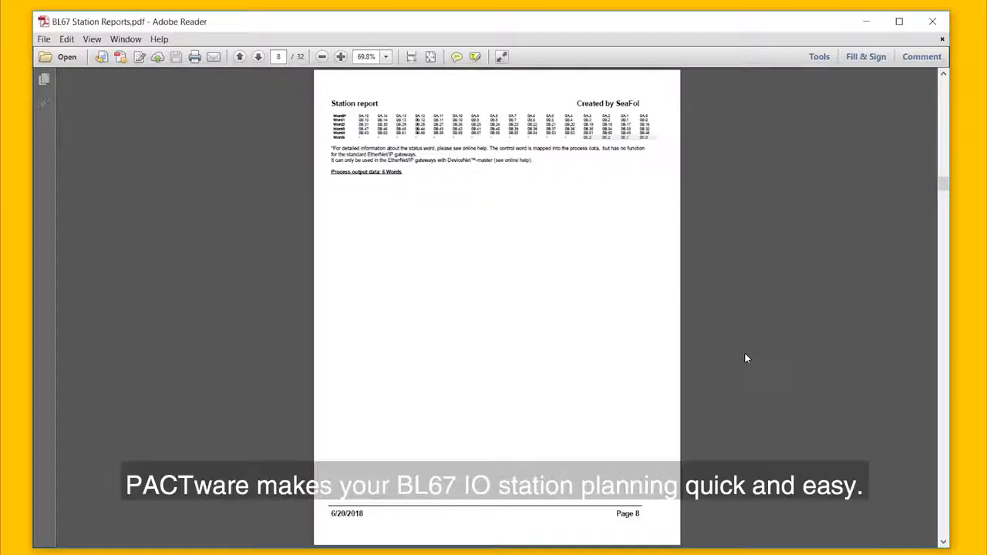
pyautogui.scroll(-1, 745, 358)
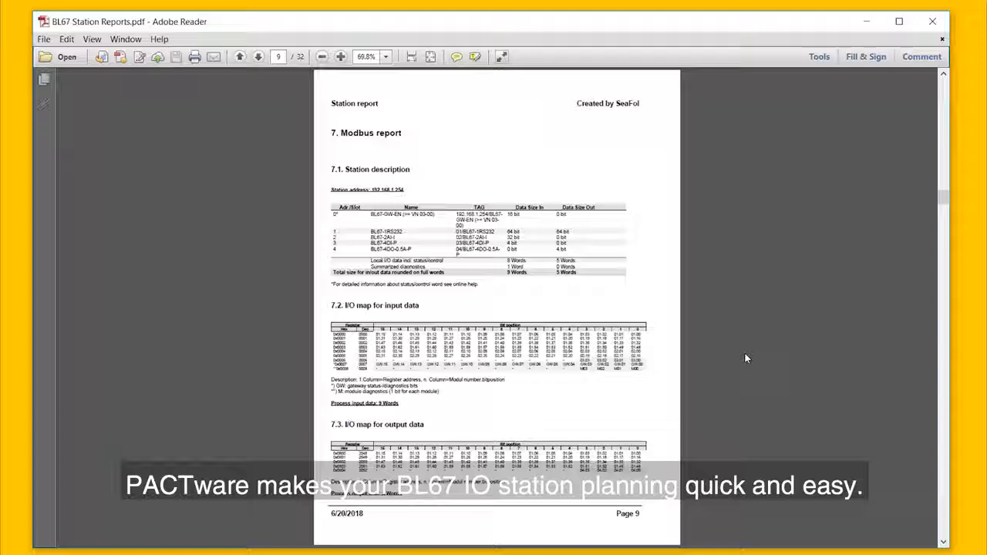
pyautogui.scroll(-1, 745, 358)
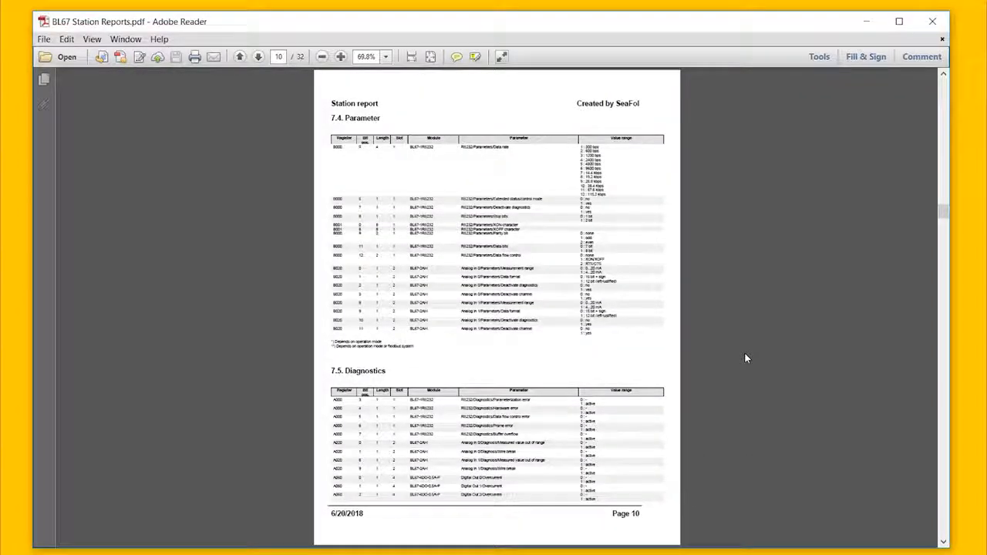
pyautogui.scroll(-1, 745, 358)
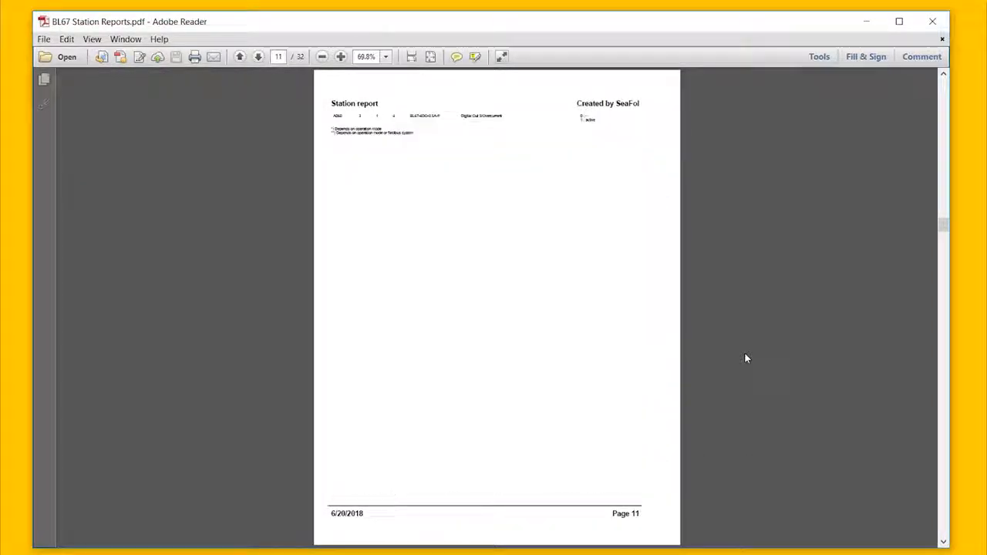